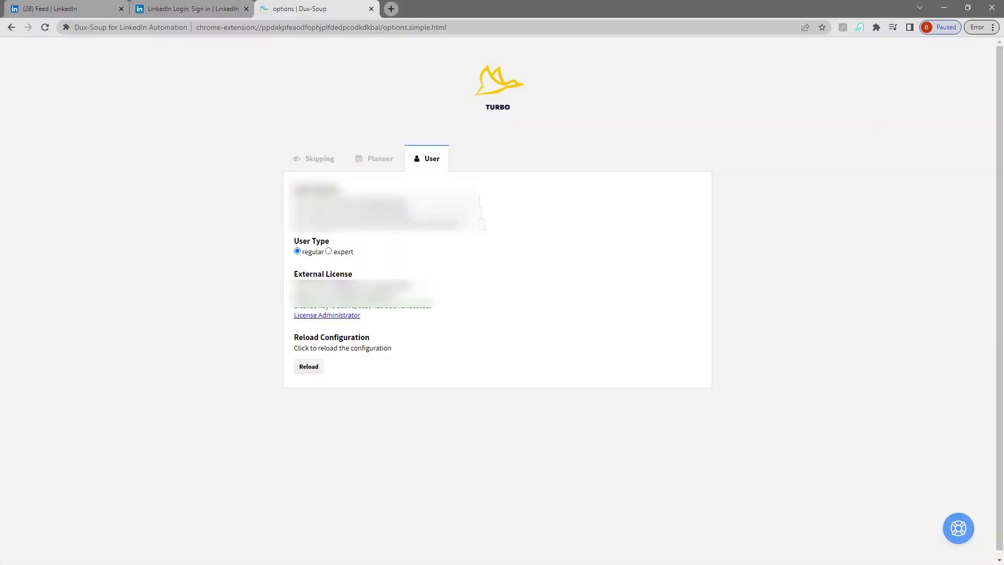
Set the Dux-Soup user type to expert and enable 'Record profile data' under Browser options
{"action": "left_click", "coordinate": [328, 251]}
{"action": "left_click", "coordinate": [591, 90]}
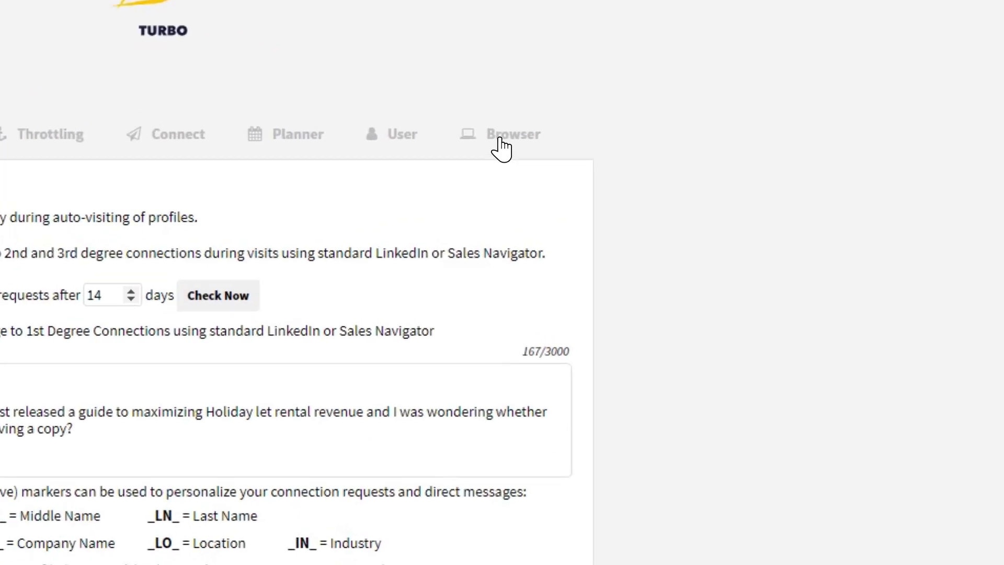
{"action": "left_click", "coordinate": [632, 113]}
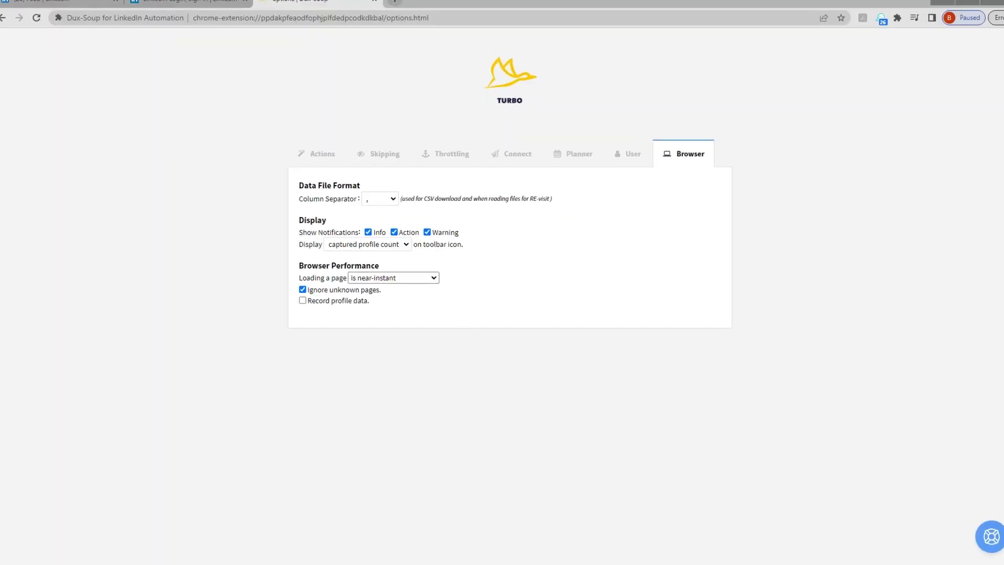
{"action": "left_click", "coordinate": [415, 304]}
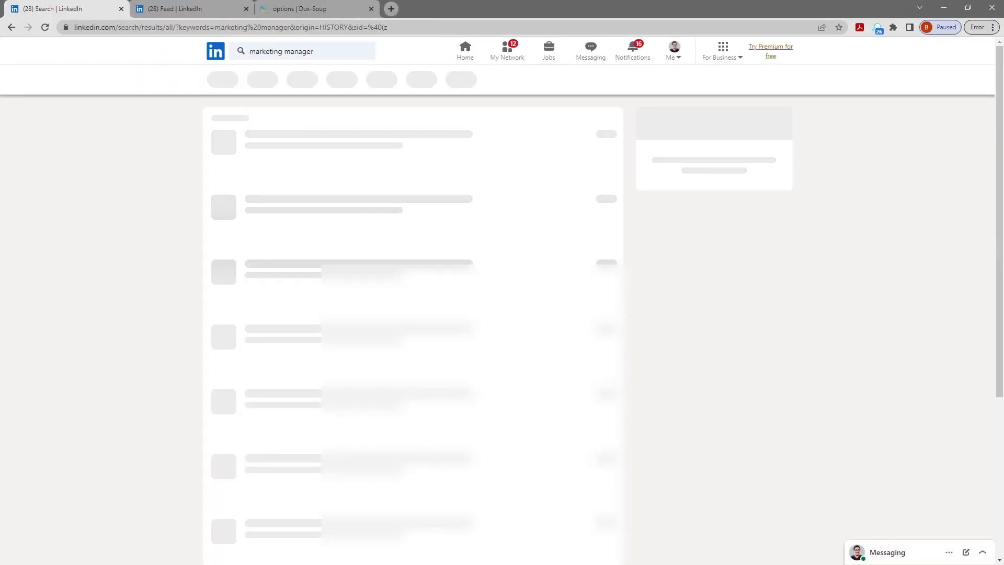
{"action": "scroll", "coordinate": [412, 330], "scroll_direction": "down", "scroll_amount": 1}
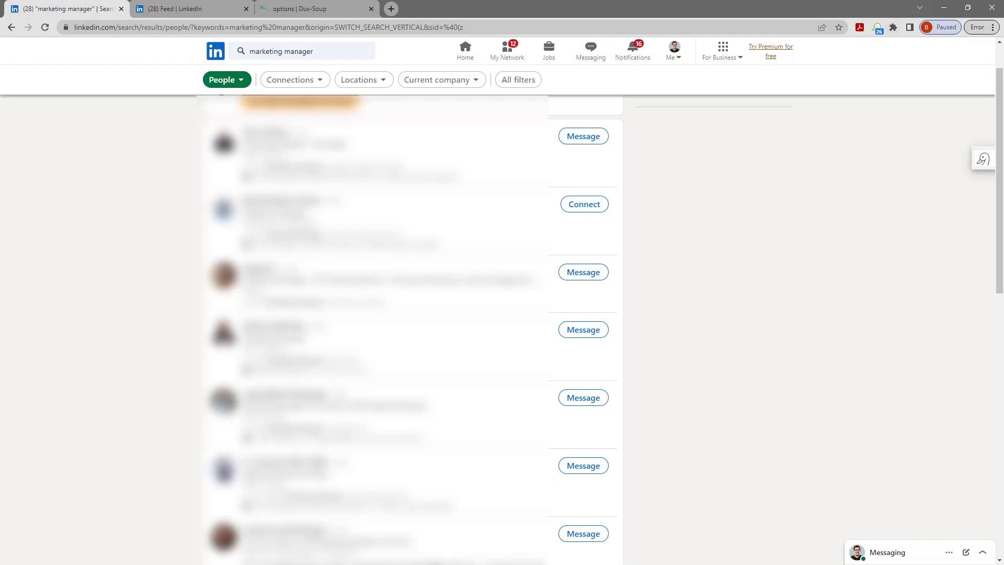
Open the Dux-Soup recorder panel over the marketing manager people results
{"action": "left_click", "coordinate": [878, 28]}
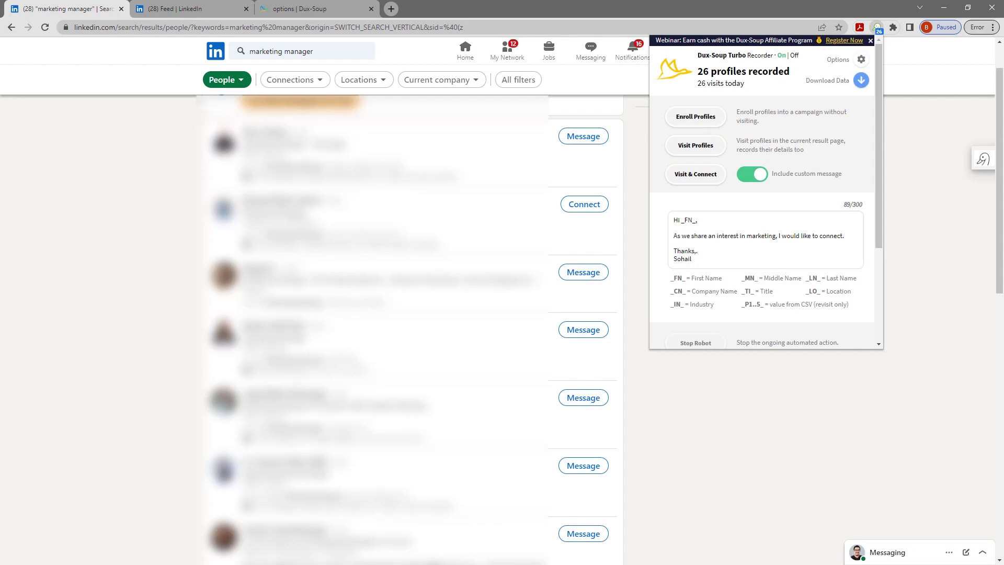
Download the 26 profile visits with skills, positions and schools as a CSV
{"action": "left_click", "coordinate": [928, 107]}
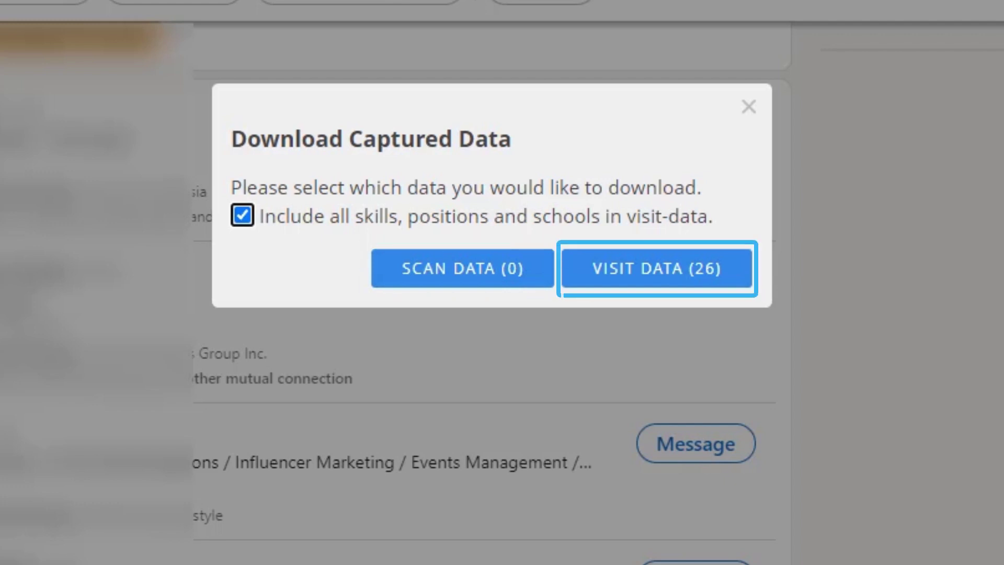
{"action": "left_click", "coordinate": [695, 276]}
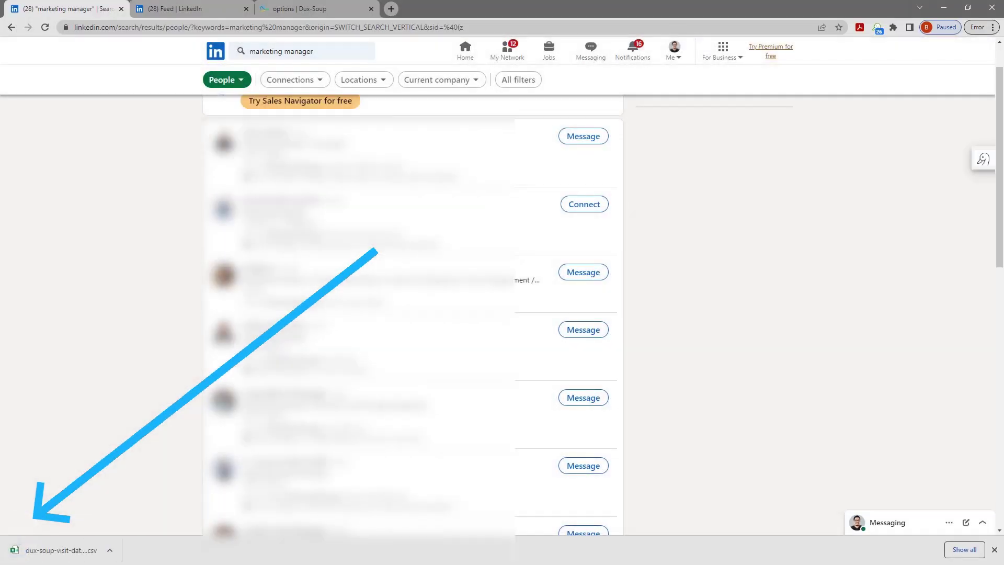